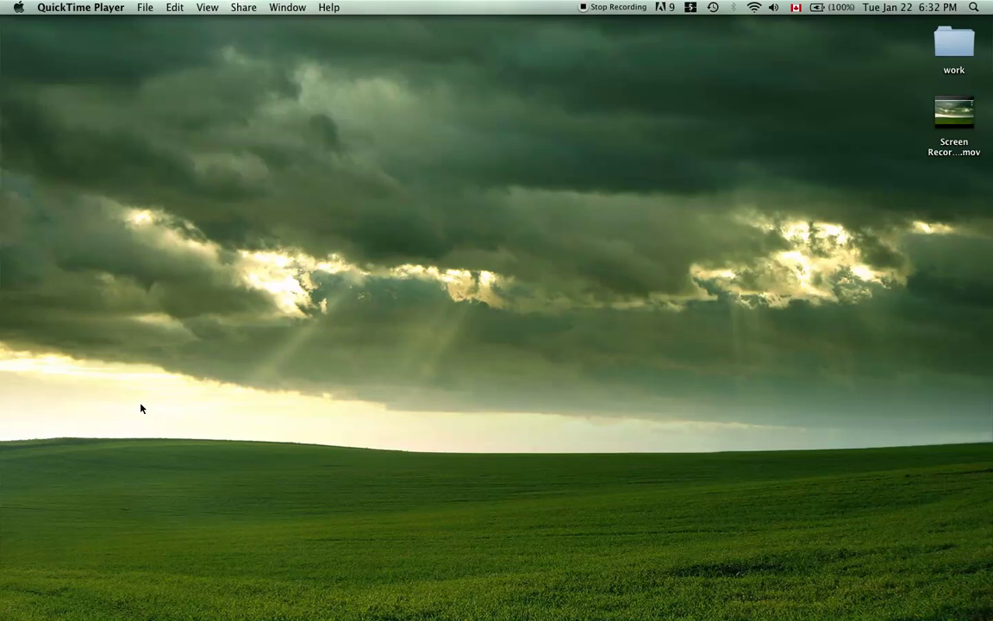
# Review the user account's login items in System Preferences, then close the Accounts settings.
pyautogui.moveTo(3, 533)
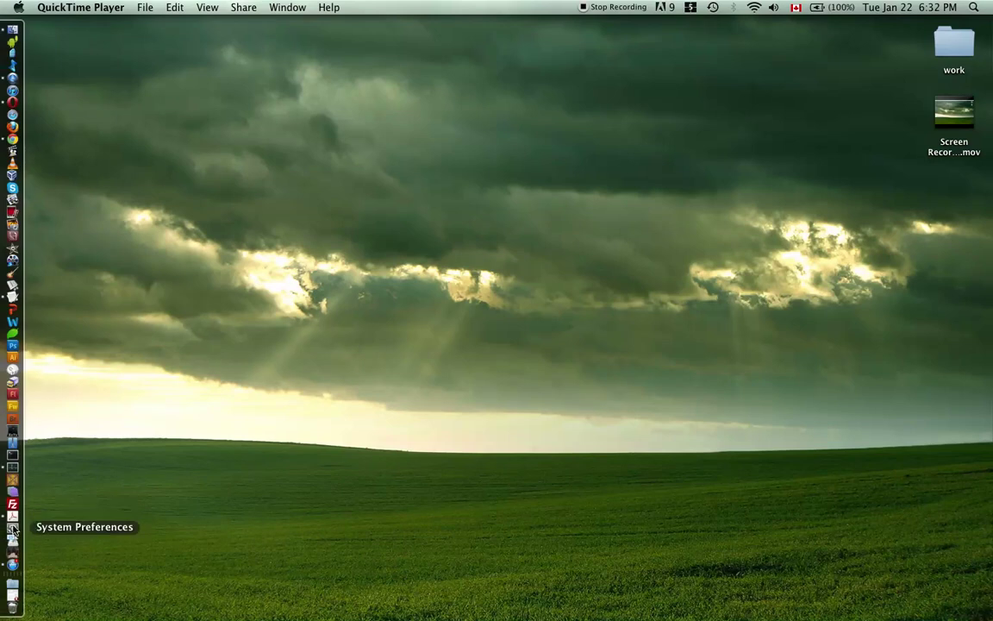
pyautogui.click(13, 529)
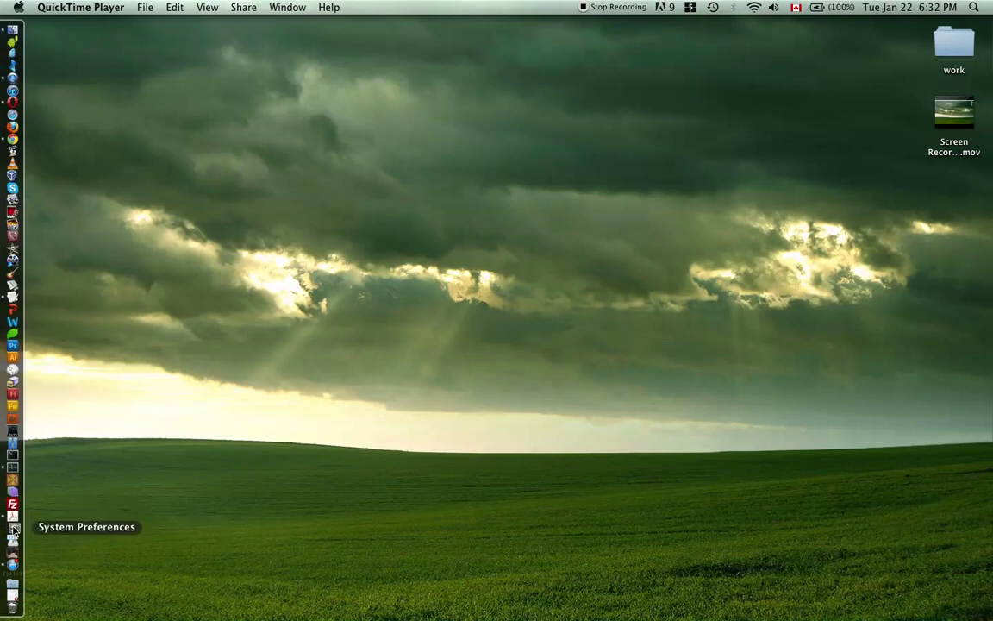
pyautogui.click(172, 369)
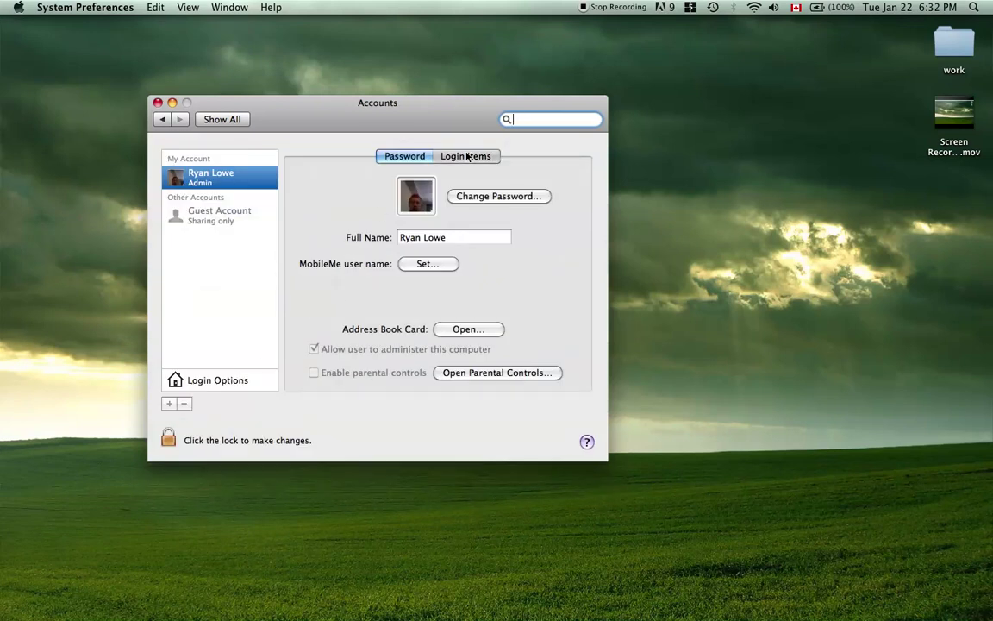
pyautogui.click(466, 156)
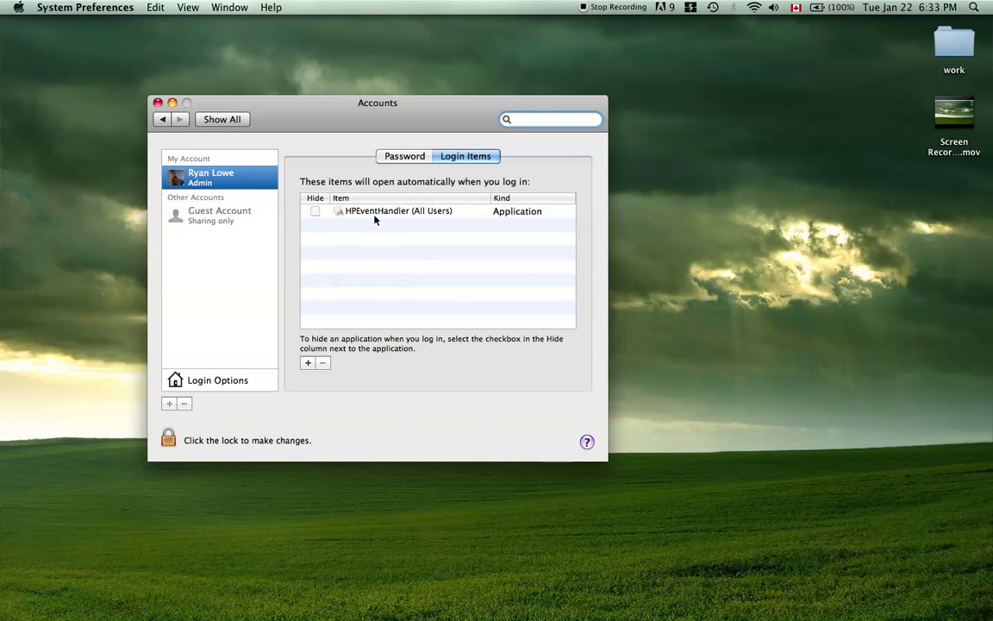
pyautogui.click(158, 103)
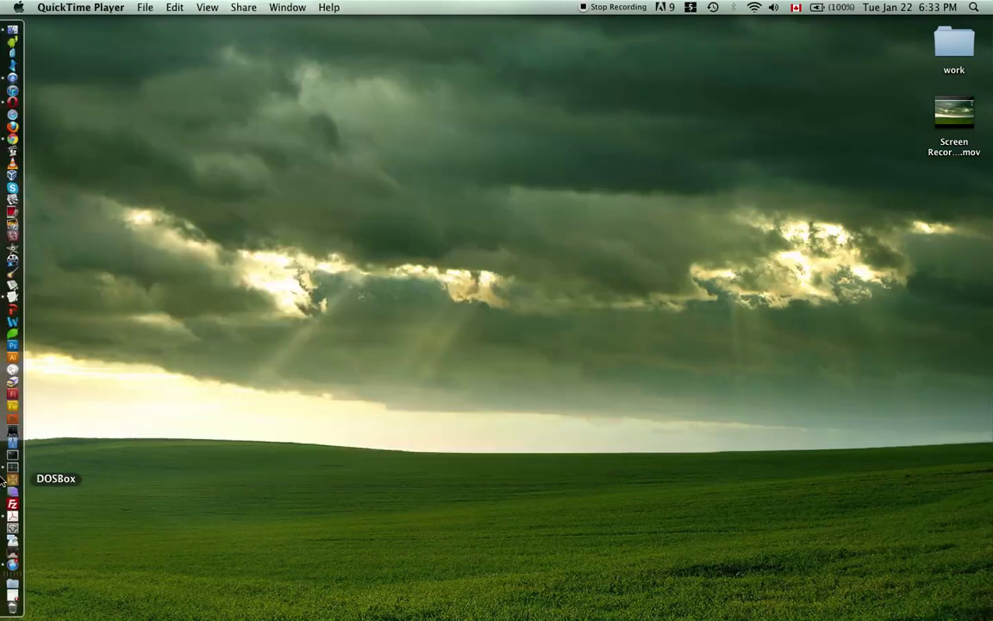
# In a new Finder window, browse Applications > Utilities and select Disk Utility.
pyautogui.moveTo(3, 483)
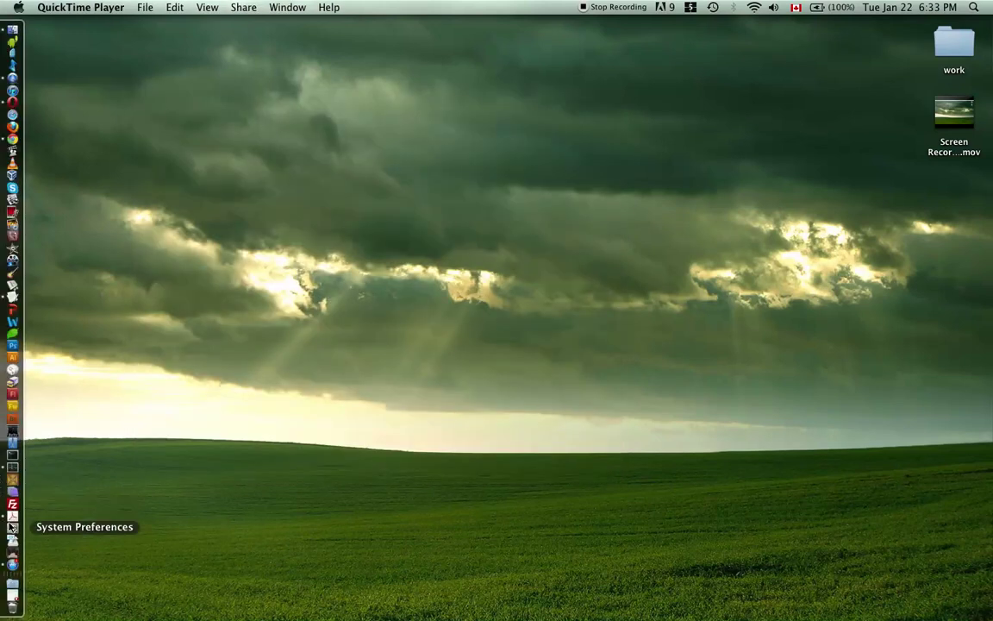
pyautogui.click(277, 427)
pyautogui.press('super+n')
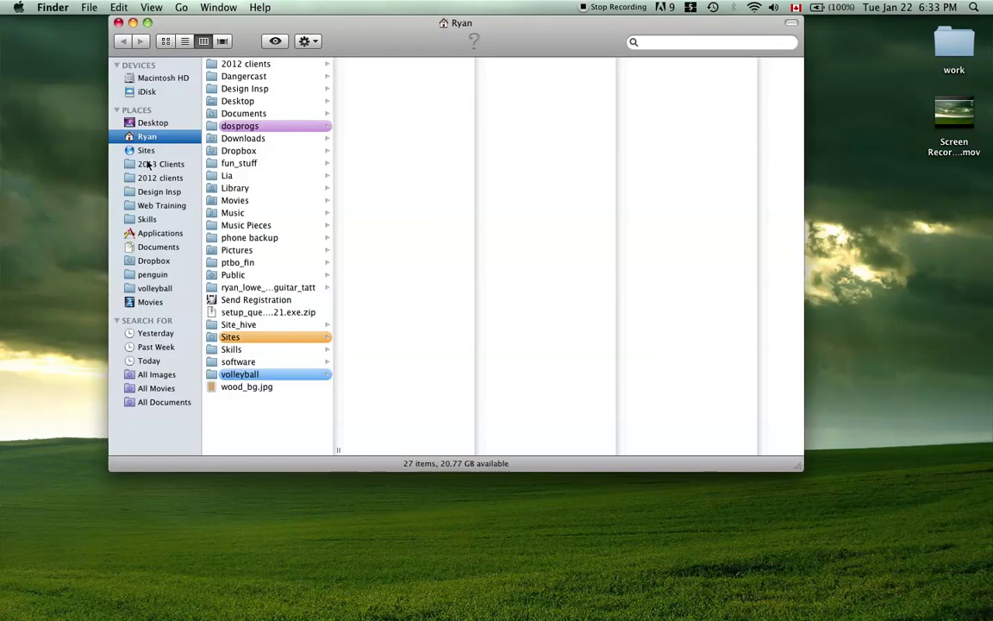
pyautogui.click(153, 236)
pyautogui.scroll(-5, 259, 326)
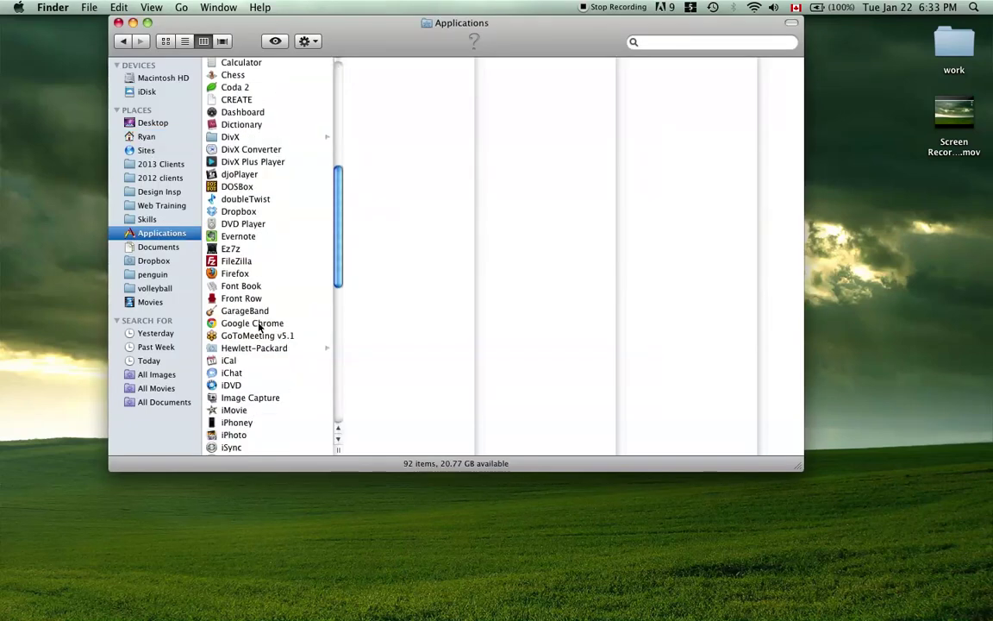
pyautogui.scroll(-15, 260, 326)
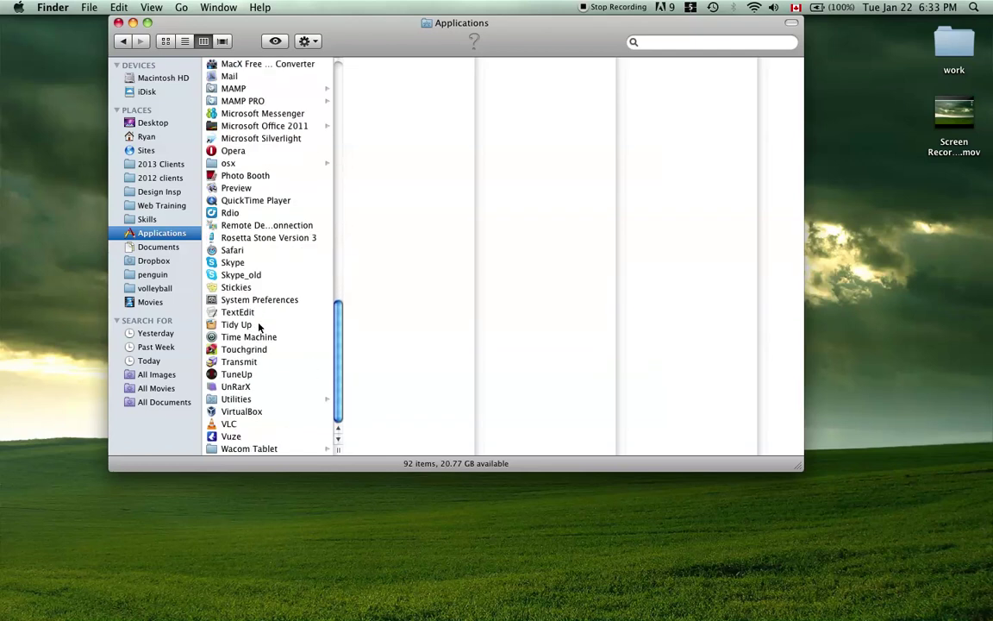
pyautogui.click(259, 399)
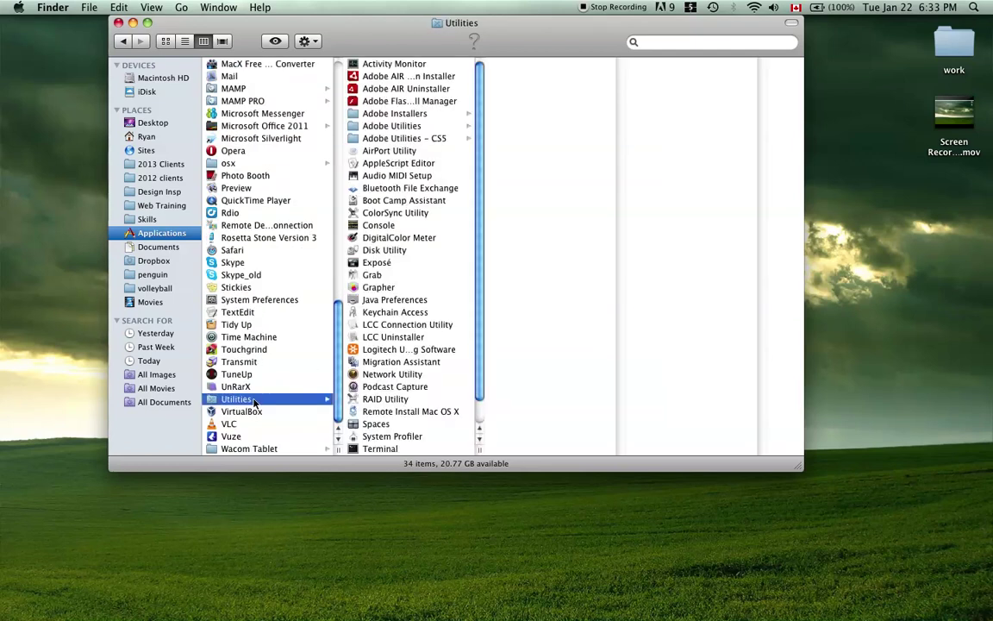
pyautogui.scroll(-2, 431, 282)
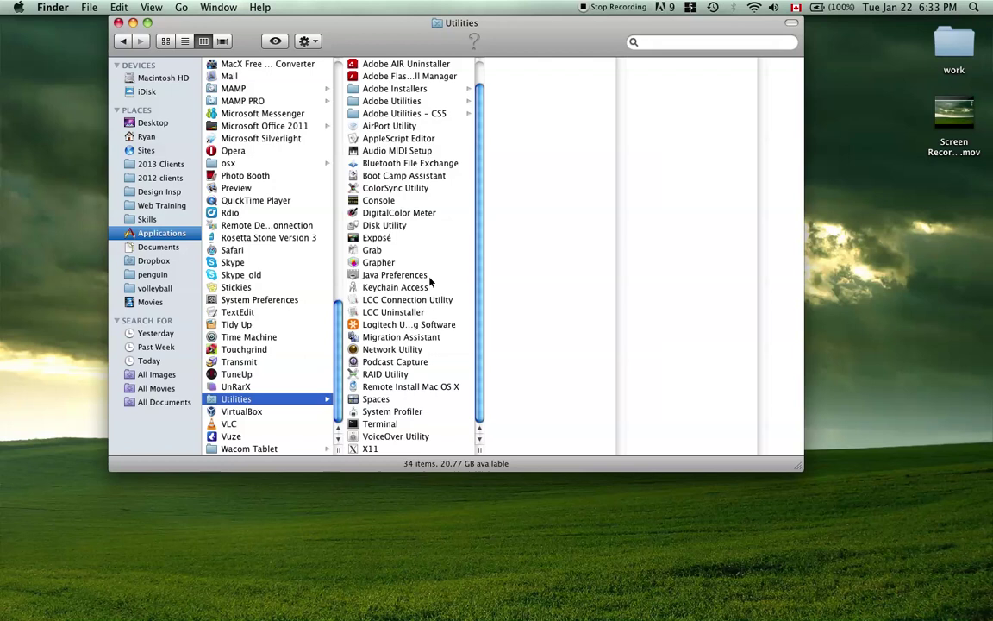
pyautogui.click(384, 238)
pyautogui.click(403, 225)
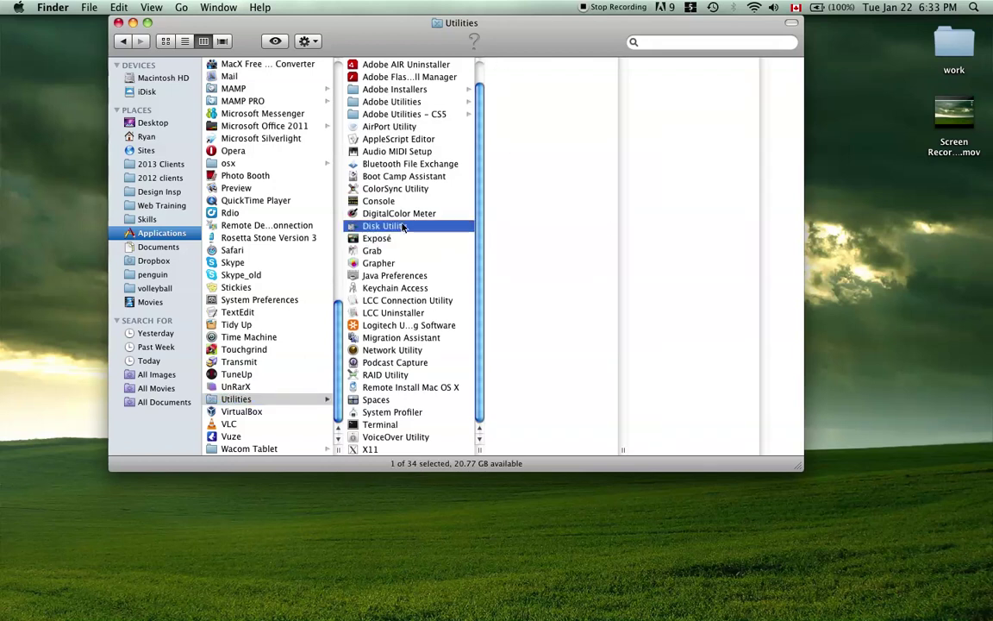
# Launch Disk Utility, view First Aid for Macintosh HD, then quit Disk Utility.
pyautogui.doubleClick(403, 226)
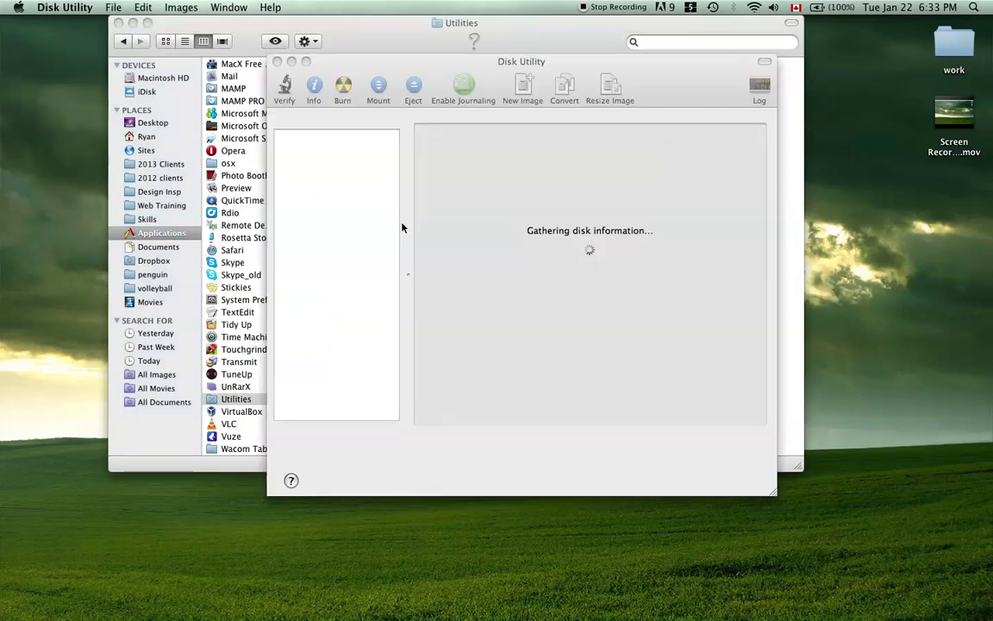
pyautogui.click(118, 23)
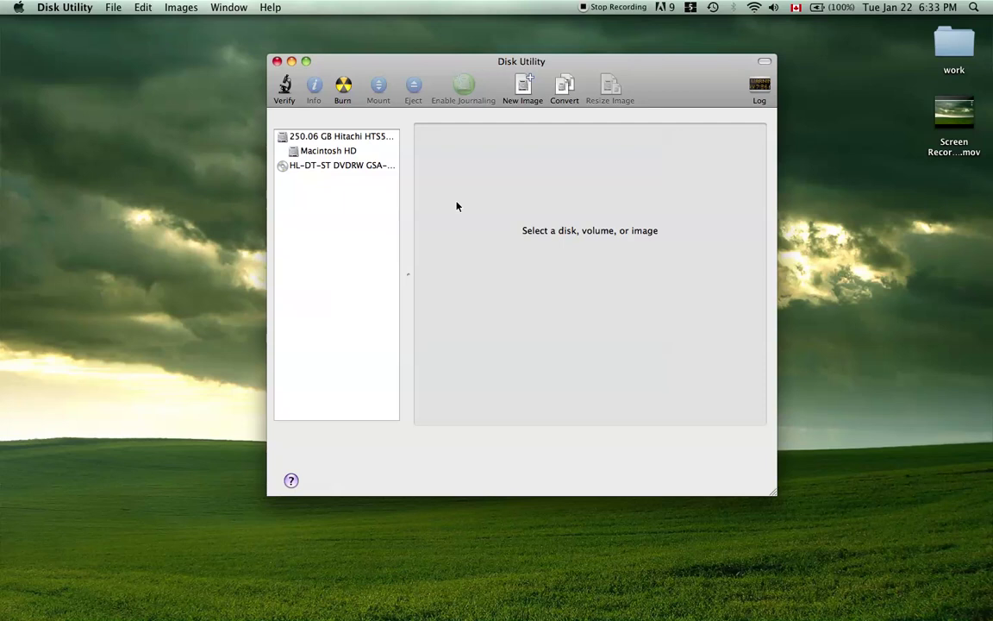
pyautogui.click(331, 152)
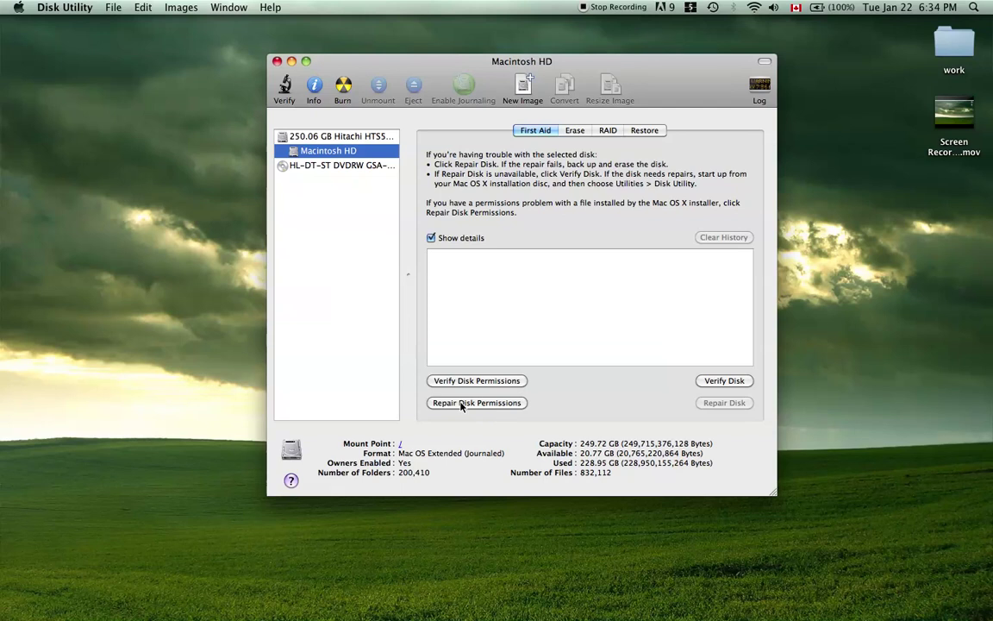
pyautogui.click(276, 61)
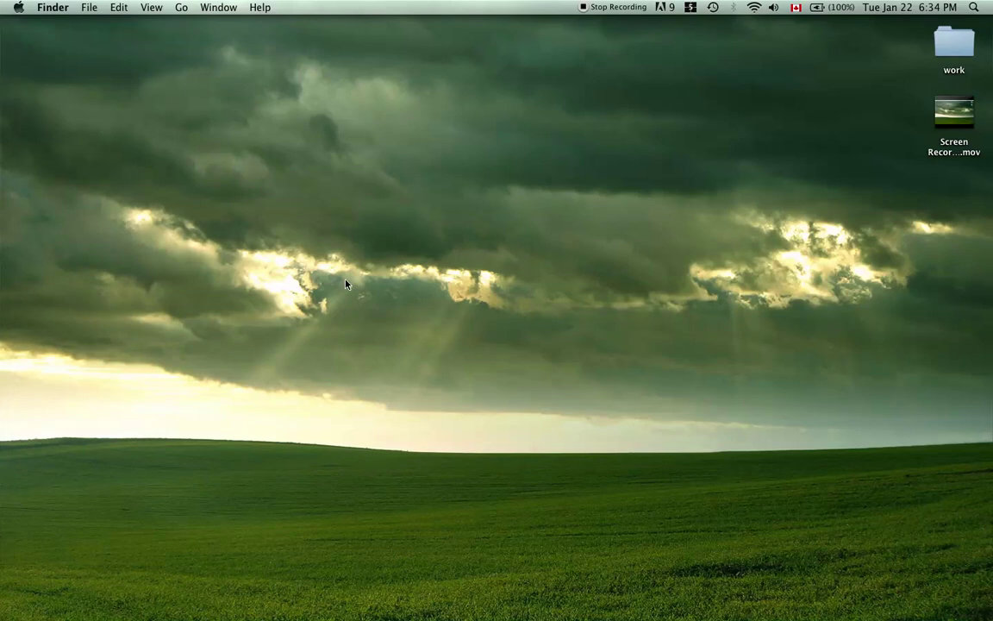
# Search This Mac in a new Finder window with a Kind is Movie filter.
pyautogui.press('super+n')
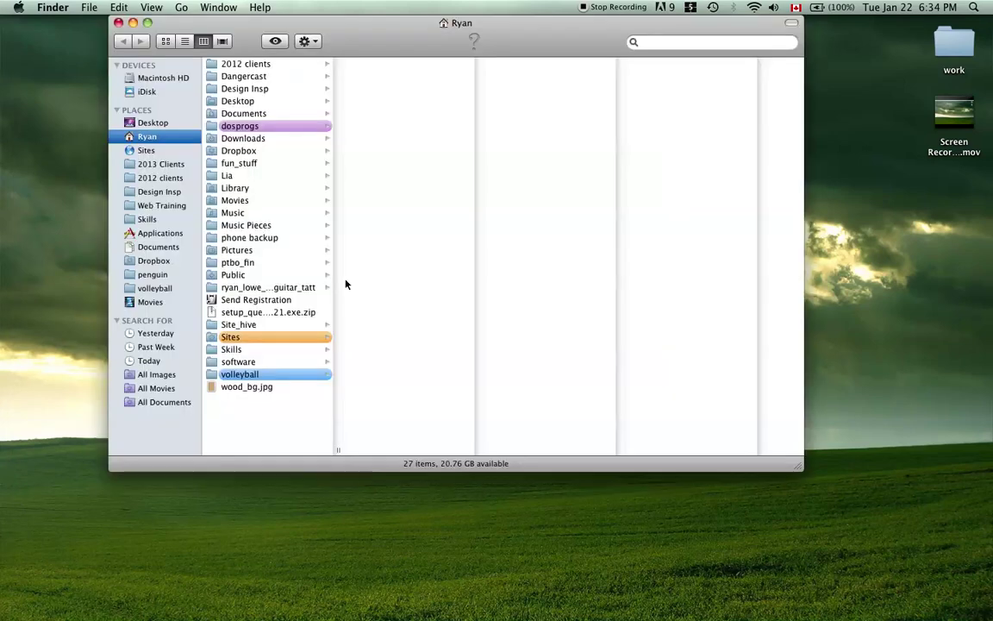
pyautogui.click(665, 45)
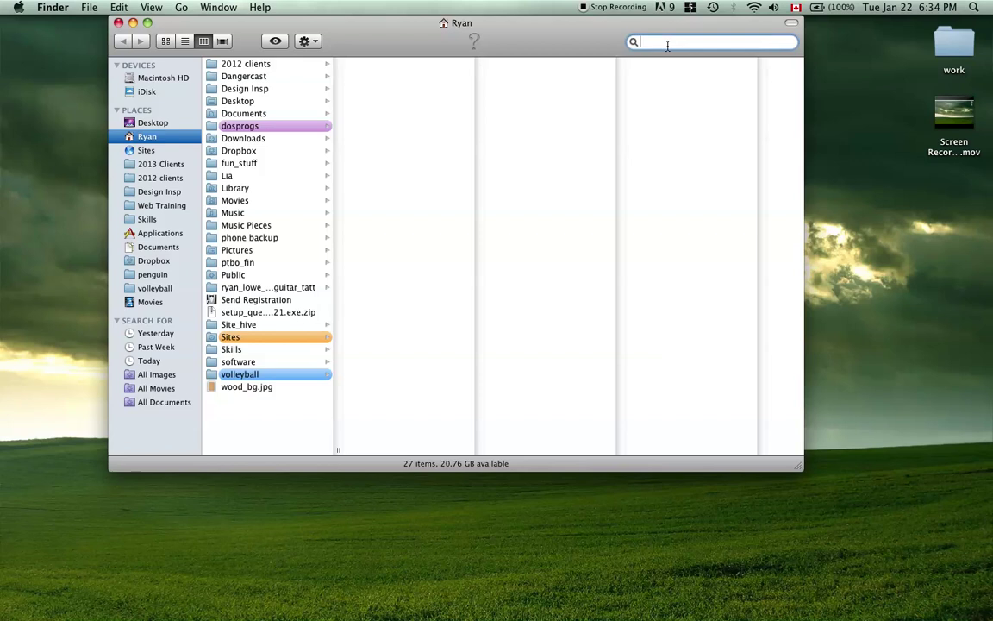
pyautogui.write('1')
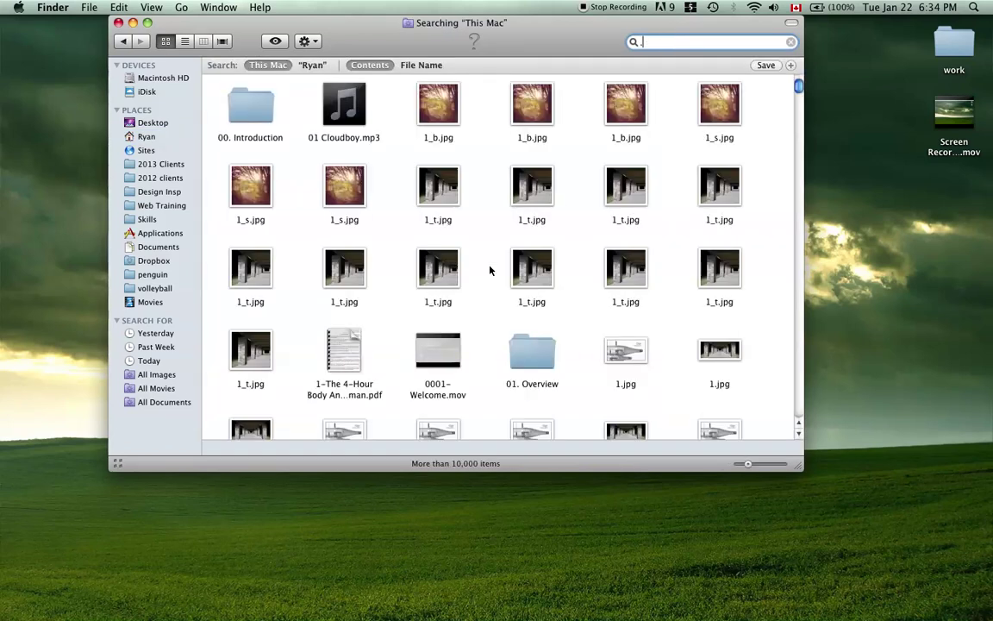
pyautogui.click(792, 67)
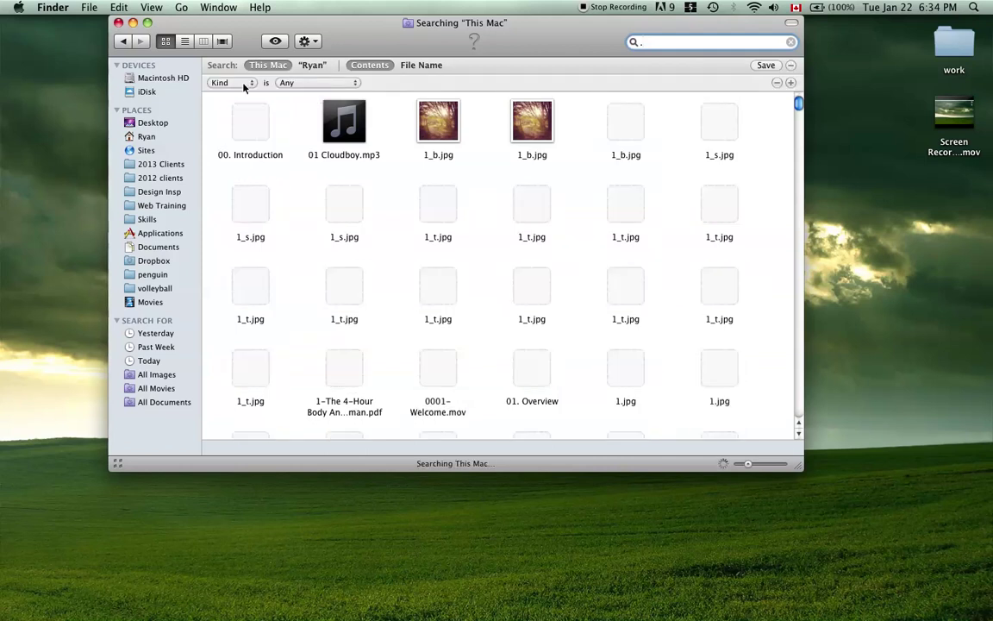
pyautogui.click(324, 83)
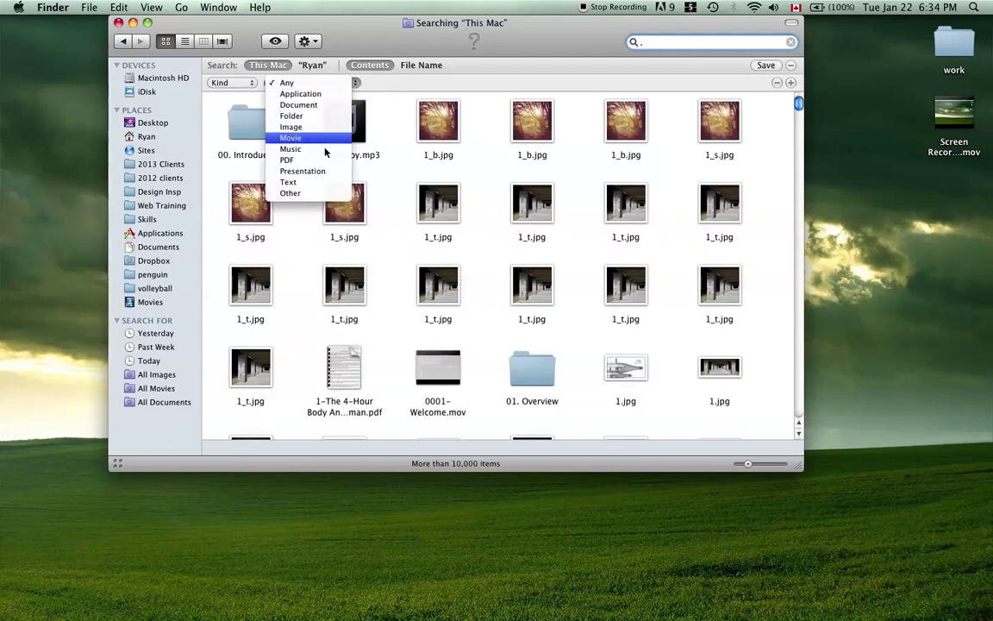
pyautogui.click(324, 149)
pyautogui.click(328, 84)
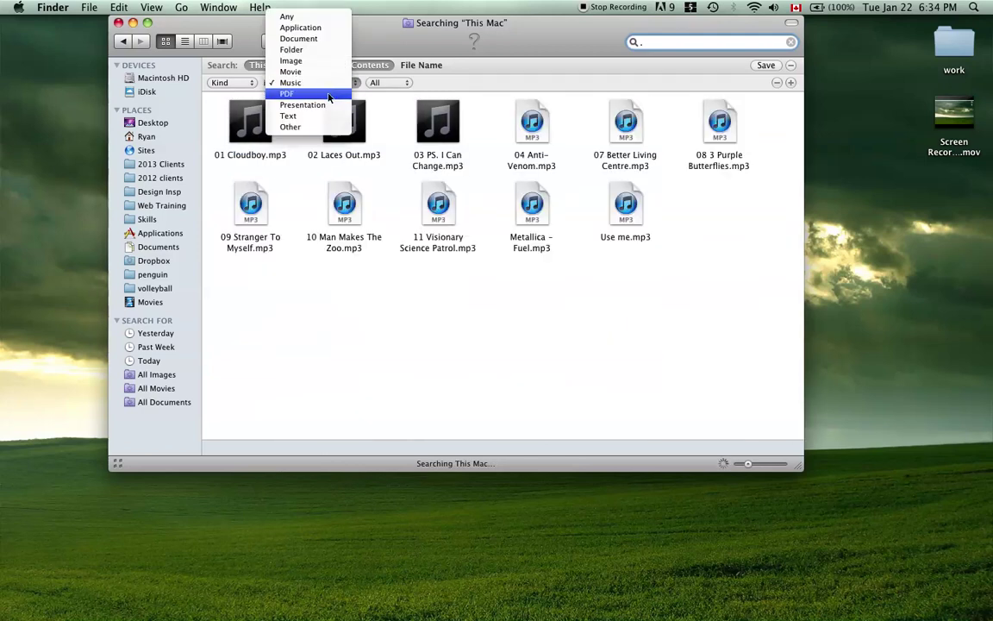
pyautogui.click(328, 75)
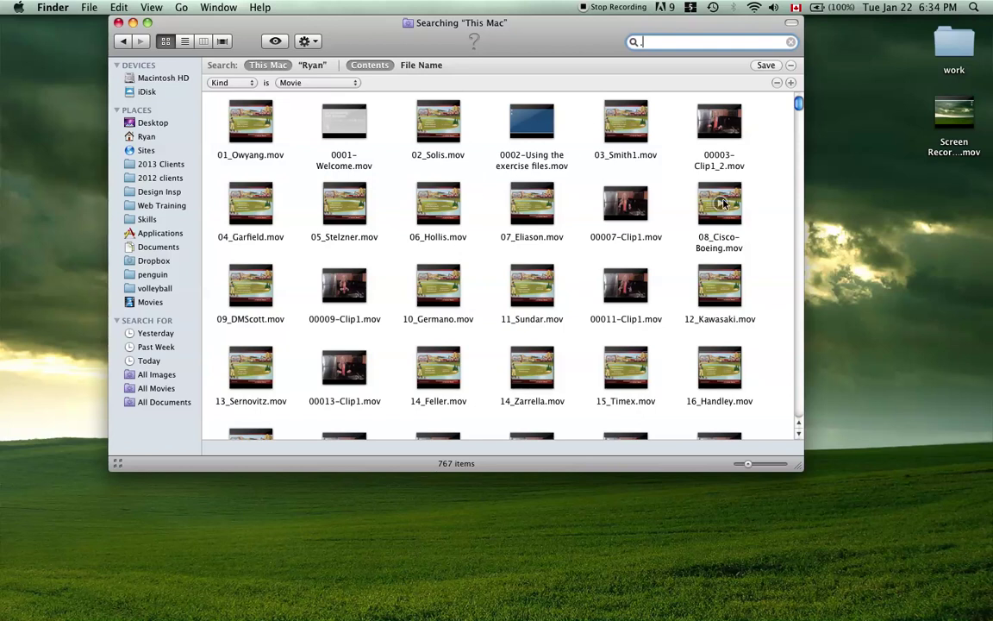
# Check the file size of 03_Smith1.mov in its Get Info window.
pyautogui.click(626, 123)
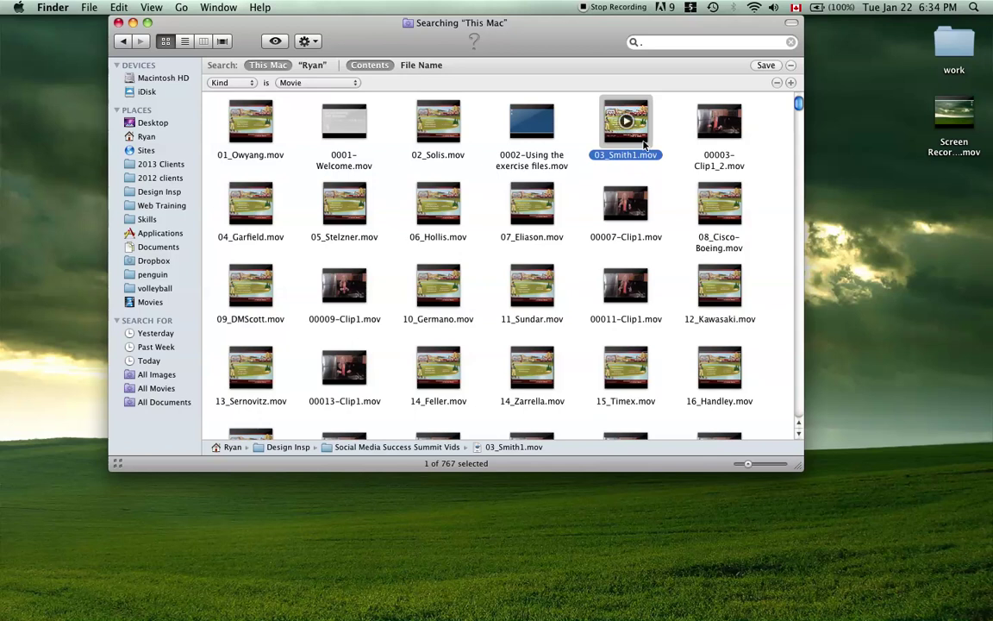
pyautogui.press('super+i')
pyautogui.moveTo(57, 151); pyautogui.dragTo(70, 152)
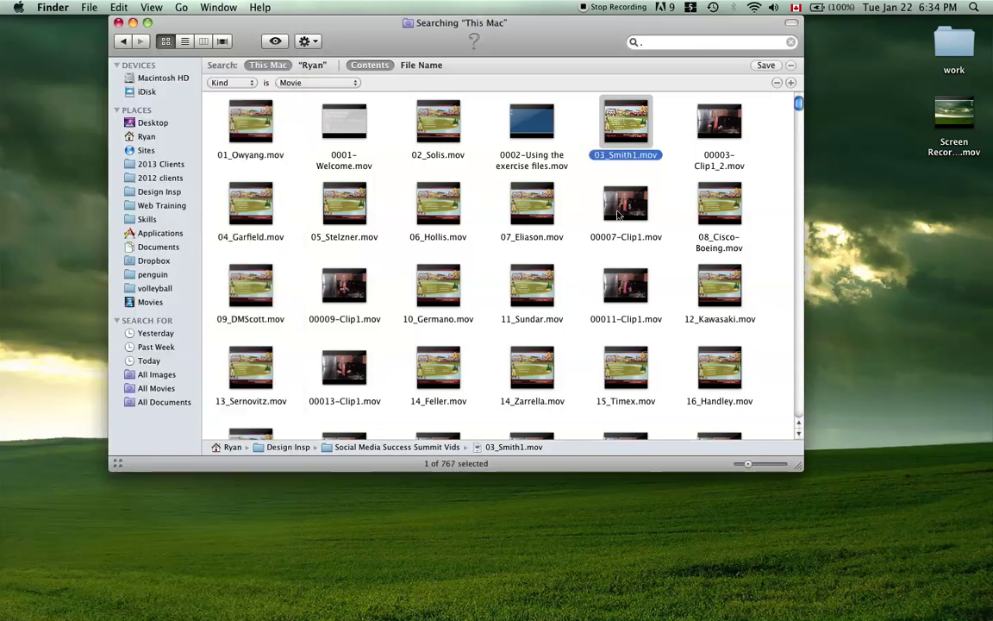
pyautogui.click(20, 30)
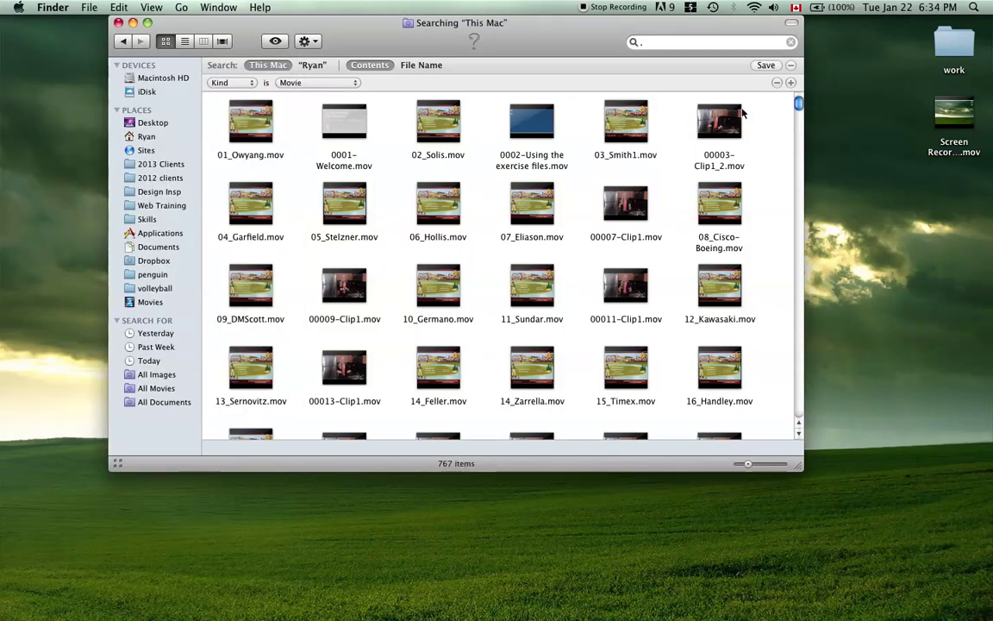
# Trash five Clip1 movies, including 00007-Clip1.mov, 00009-Clip1.mov, 00011-Clip1.mov and 00013-Clip1.mov.
pyautogui.press('Right')
pyautogui.keyDown('super'); pyautogui.click(628, 203); pyautogui.keyUp('super')
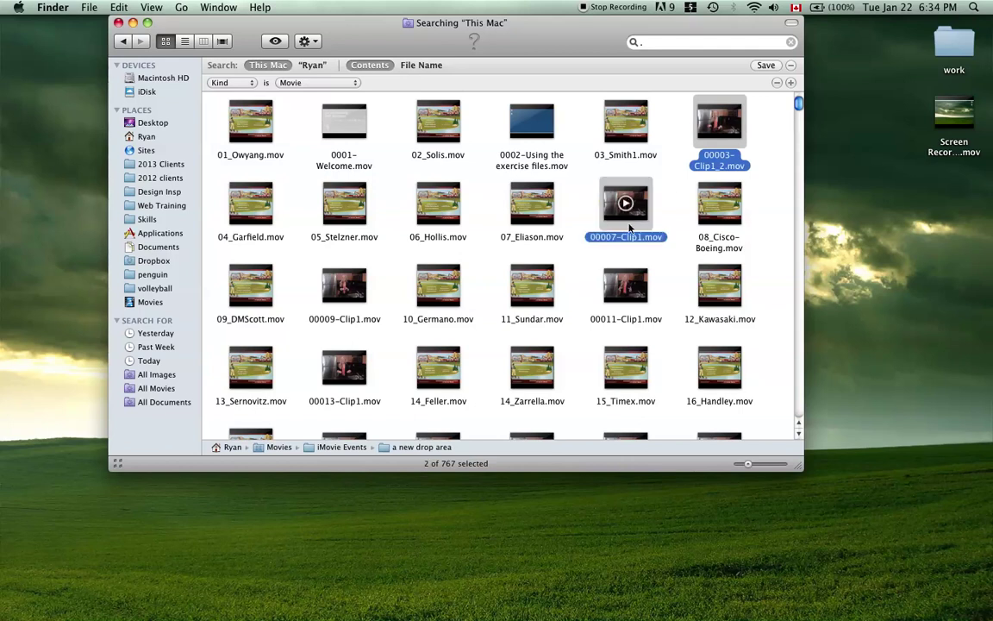
pyautogui.keyDown('super'); pyautogui.click(626, 285); pyautogui.keyUp('super')
pyautogui.keyDown('super'); pyautogui.click(329, 295); pyautogui.keyUp('super')
pyautogui.keyDown('super'); pyautogui.click(346, 367); pyautogui.keyUp('super')
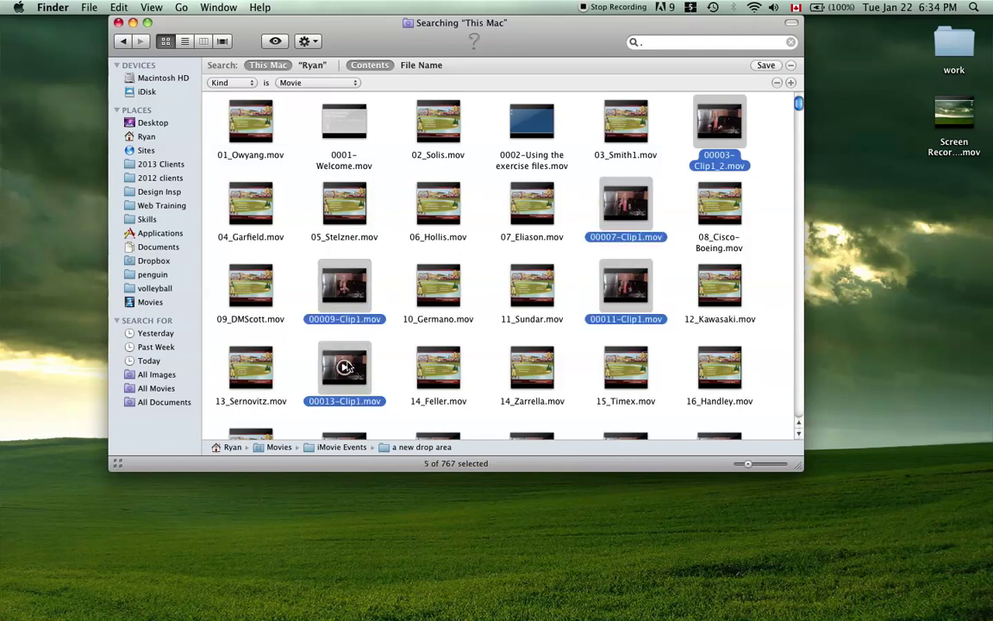
pyautogui.press('super+BackSpace')
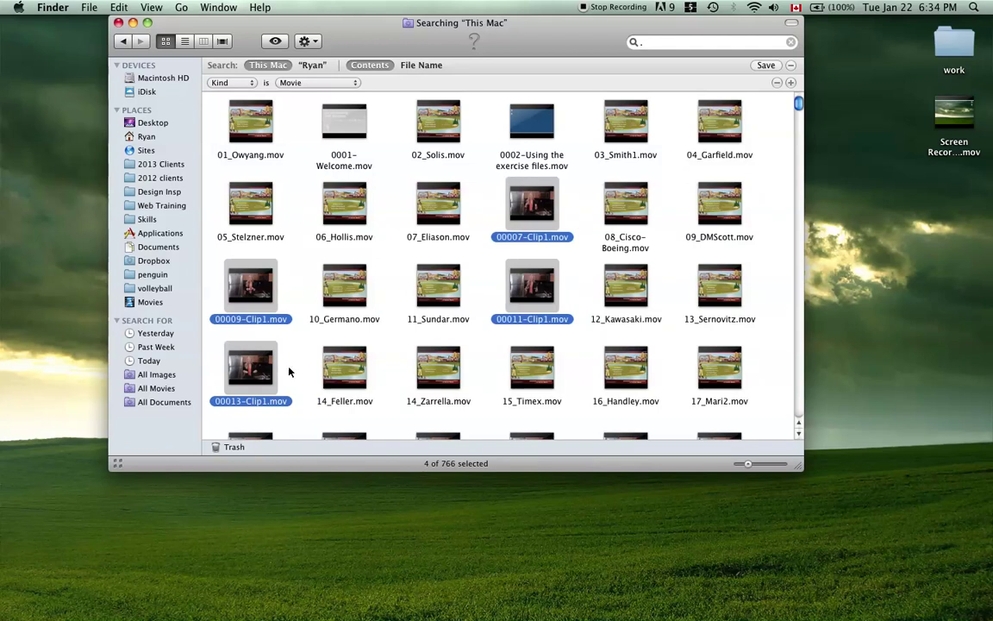
pyautogui.moveTo(572, 15); pyautogui.dragTo(503, 7)
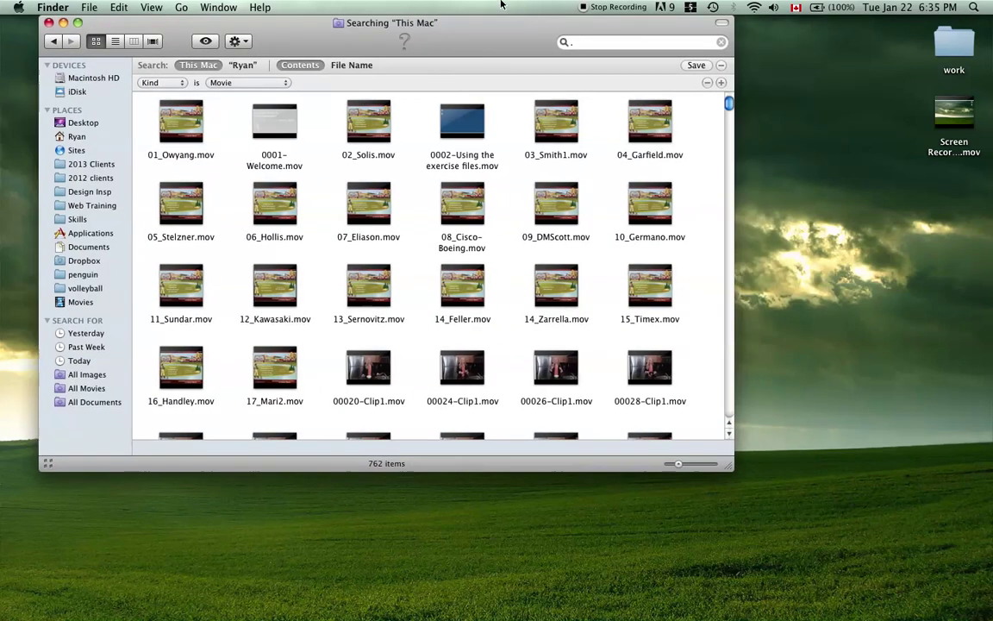
pyautogui.moveTo(5, 570)
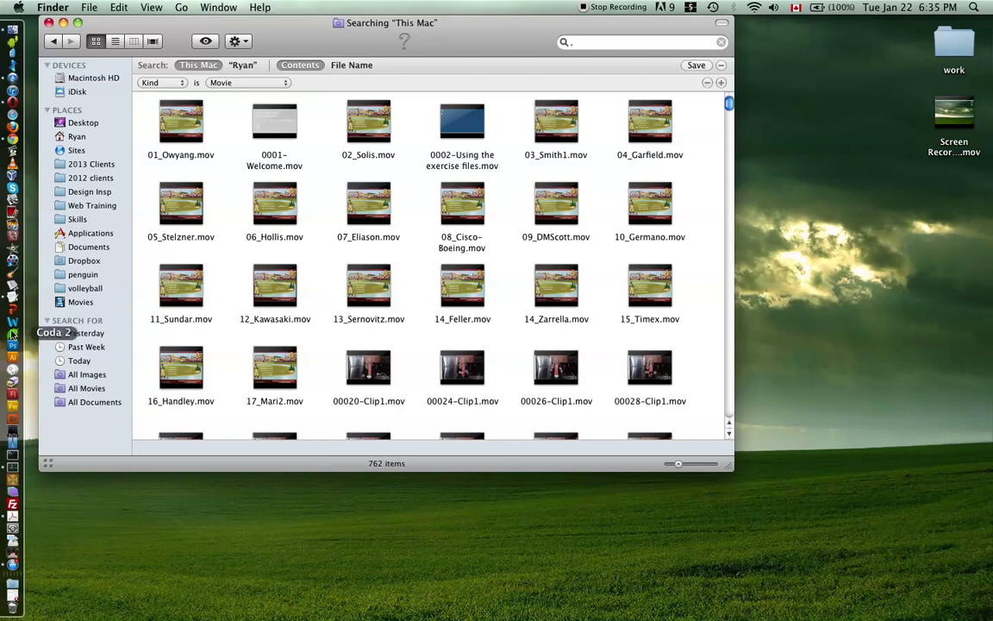
# Check Activity Monitor's Disk Usage (21.01 GB free) and trash four more Clip1 movies.
pyautogui.click(13, 470)
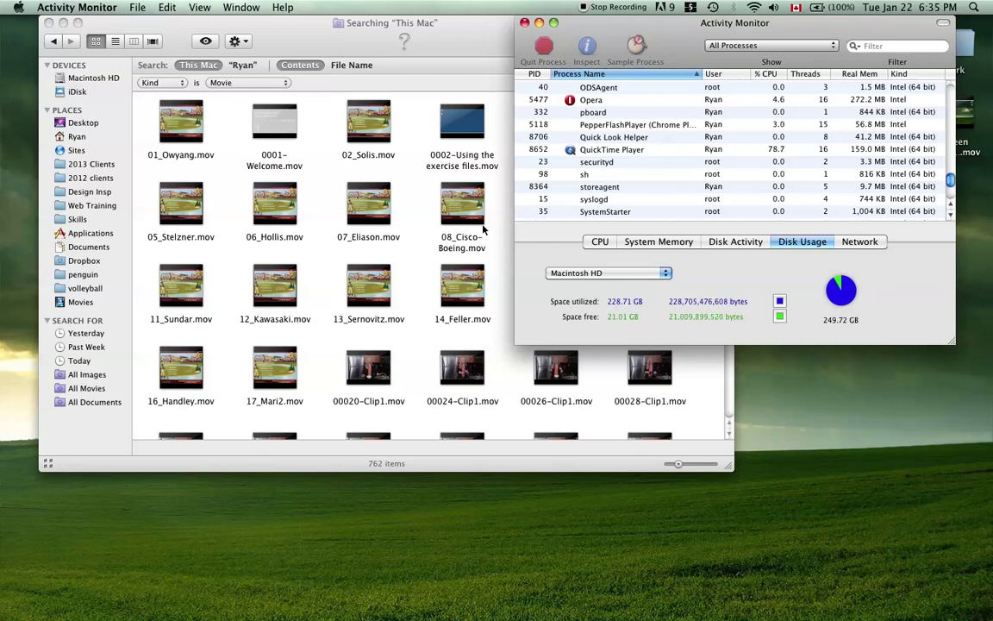
pyautogui.click(472, 54)
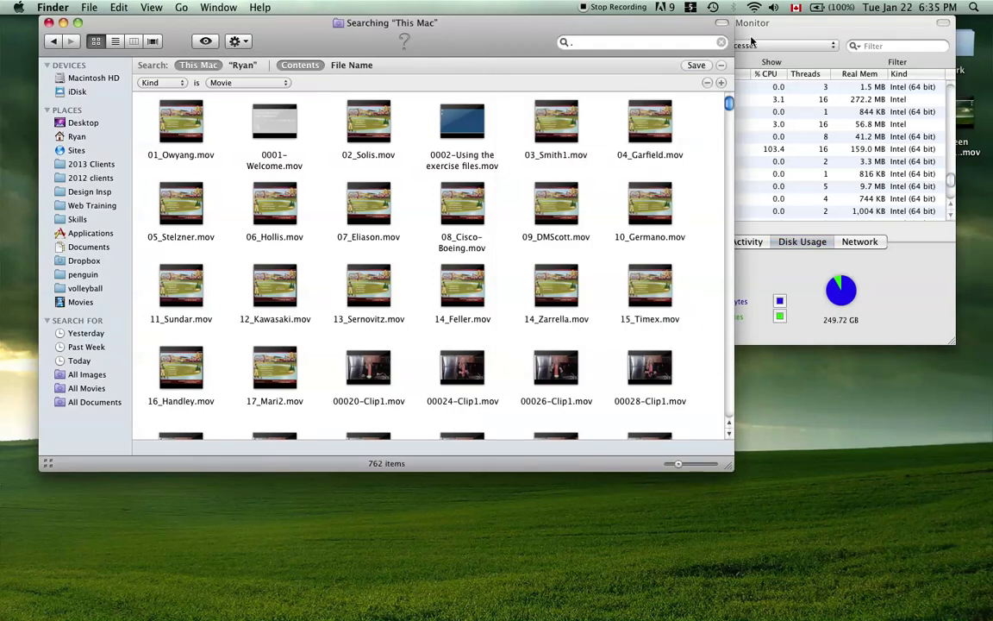
pyautogui.moveTo(331, 363); pyautogui.dragTo(704, 349)
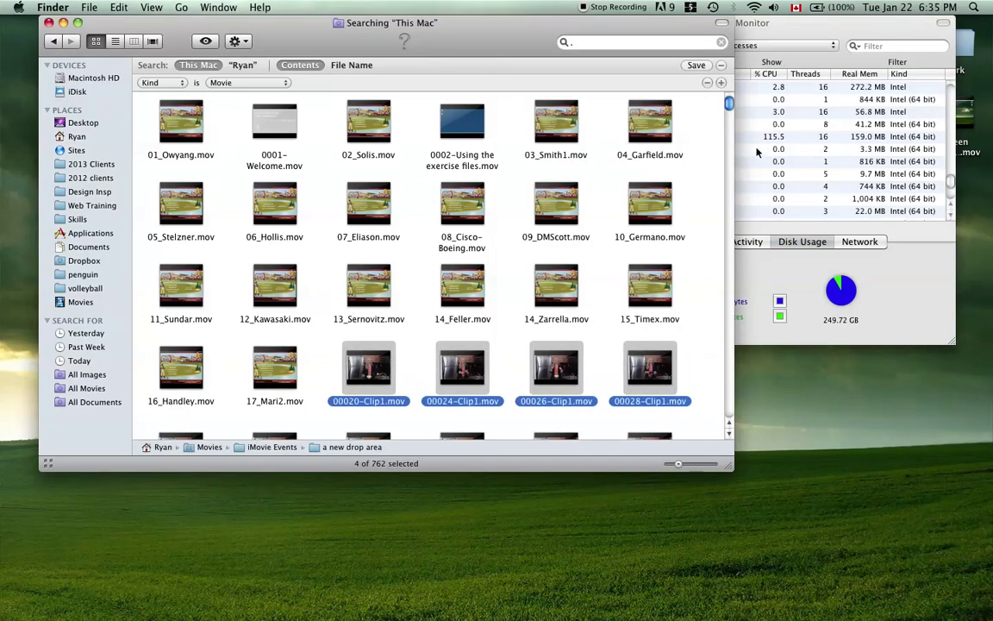
pyautogui.press('super+BackSpace')
pyautogui.moveTo(794, 37); pyautogui.dragTo(528, 91)
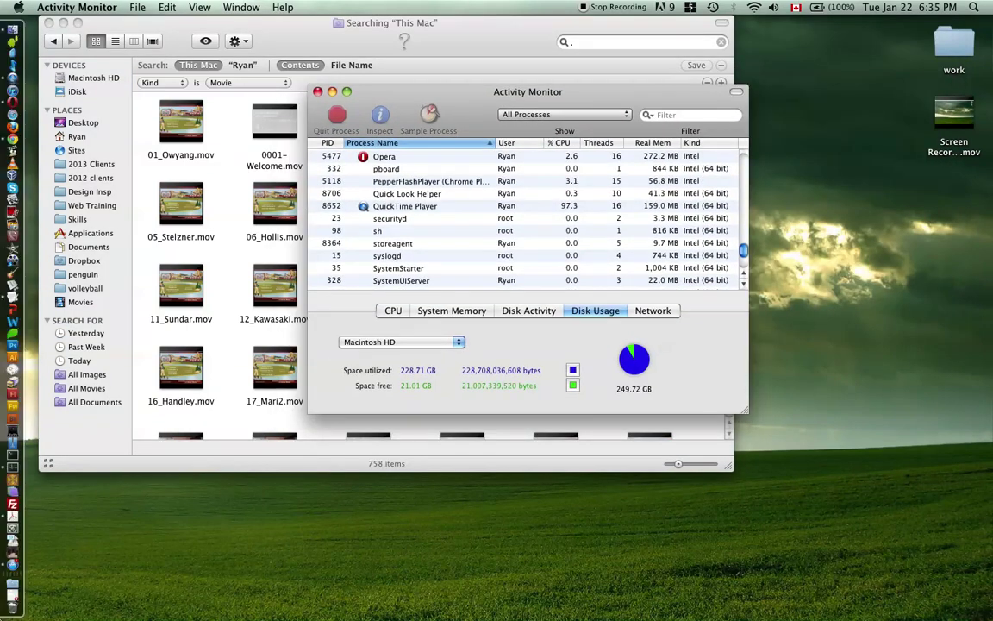
pyautogui.click(15, 548)
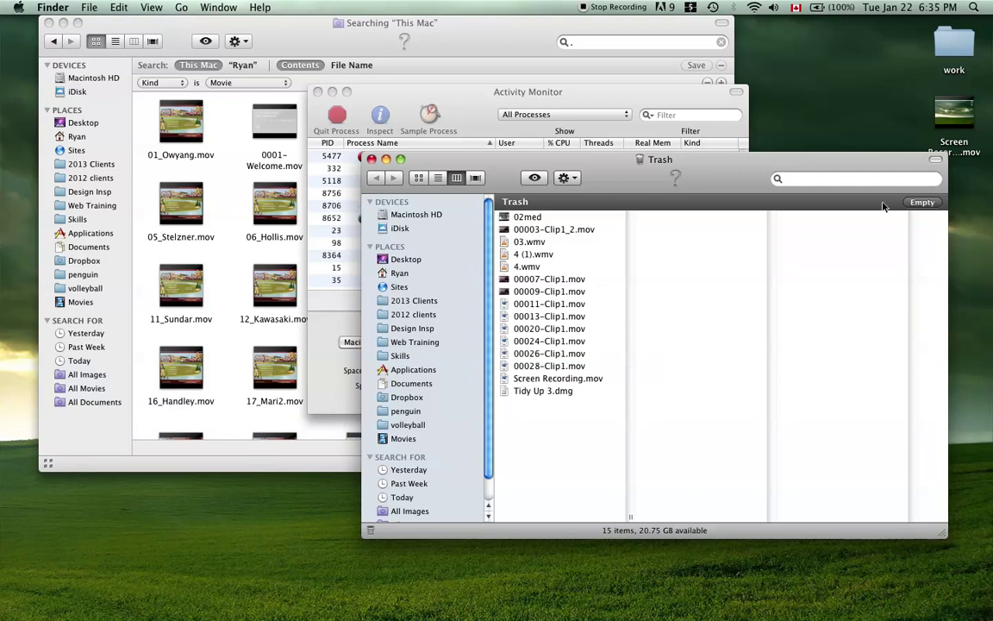
# Empty the Trash and confirm Activity Monitor shows 24.59 GB free on Macintosh HD.
pyautogui.click(922, 202)
pyautogui.click(588, 226)
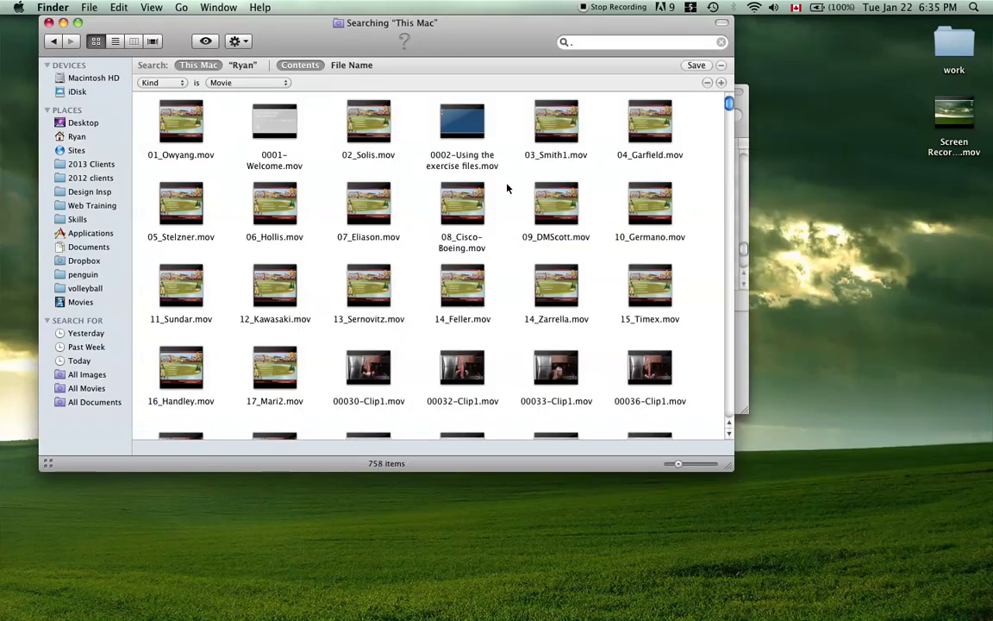
pyautogui.click(746, 102)
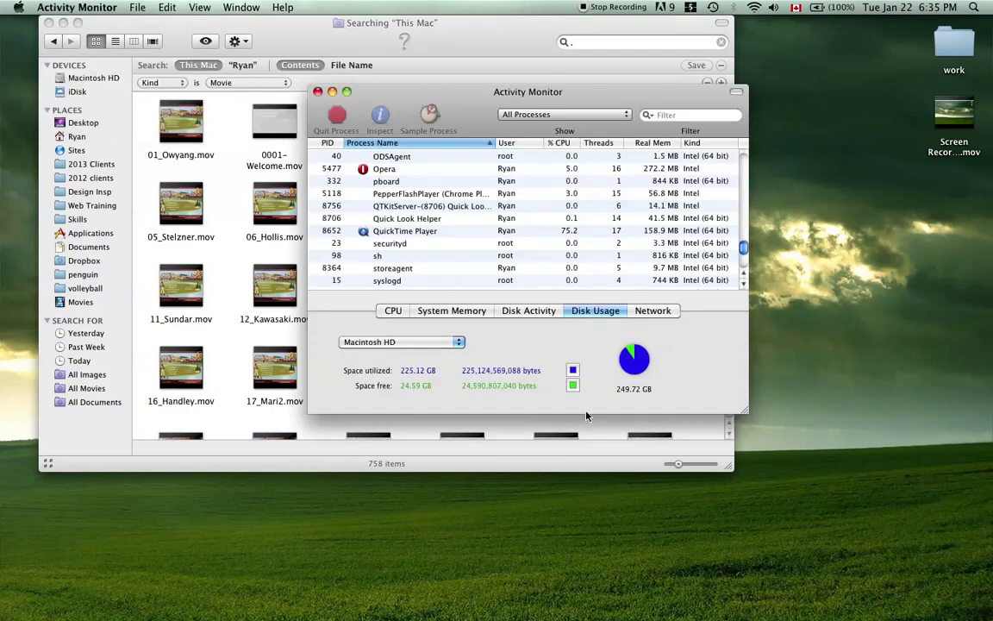
pyautogui.moveTo(505, 102); pyautogui.dragTo(723, 33)
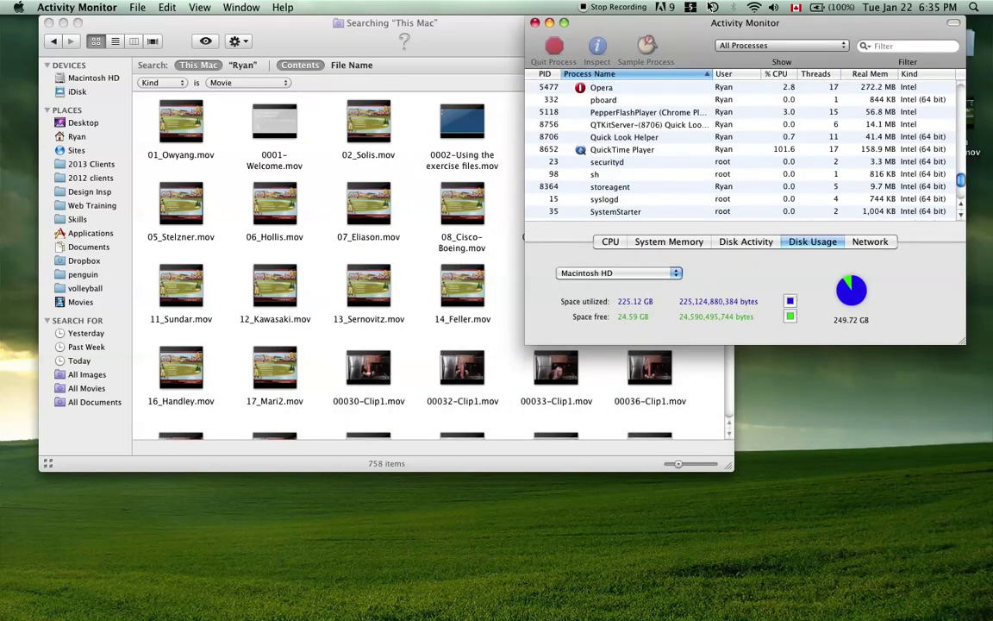